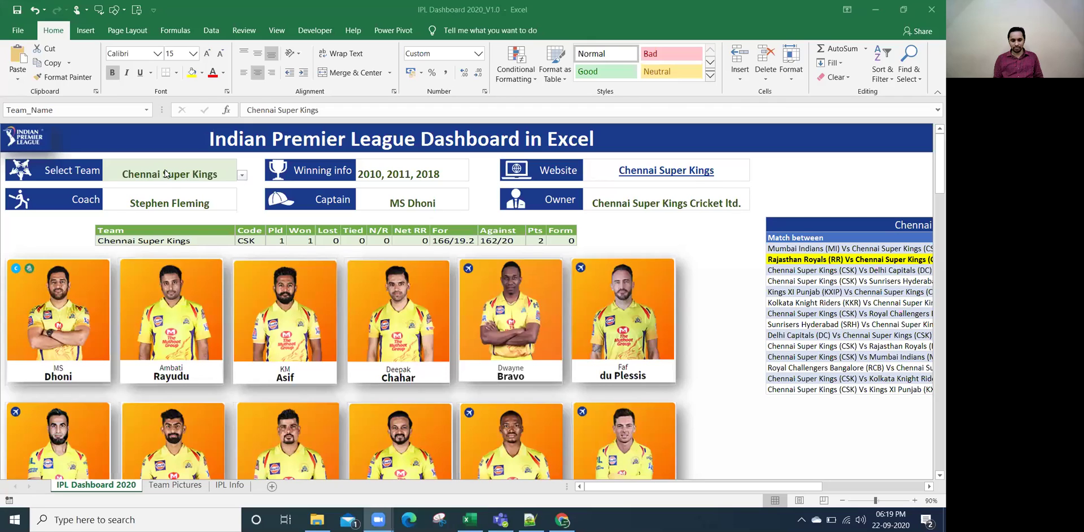
- Open the Select Team dropdown on the Chennai Super Kings dashboard
{"action": "left_click", "coordinate": [242, 175]}
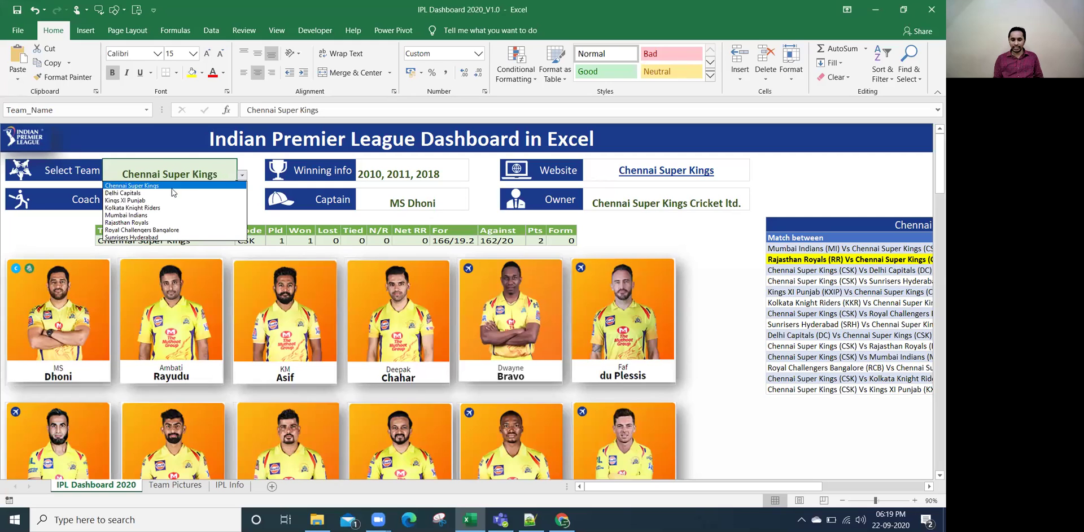
- Show Royal Challengers Bangalore, switch back to Chennai Super Kings, and check its Winning info
{"action": "left_click", "coordinate": [127, 230]}
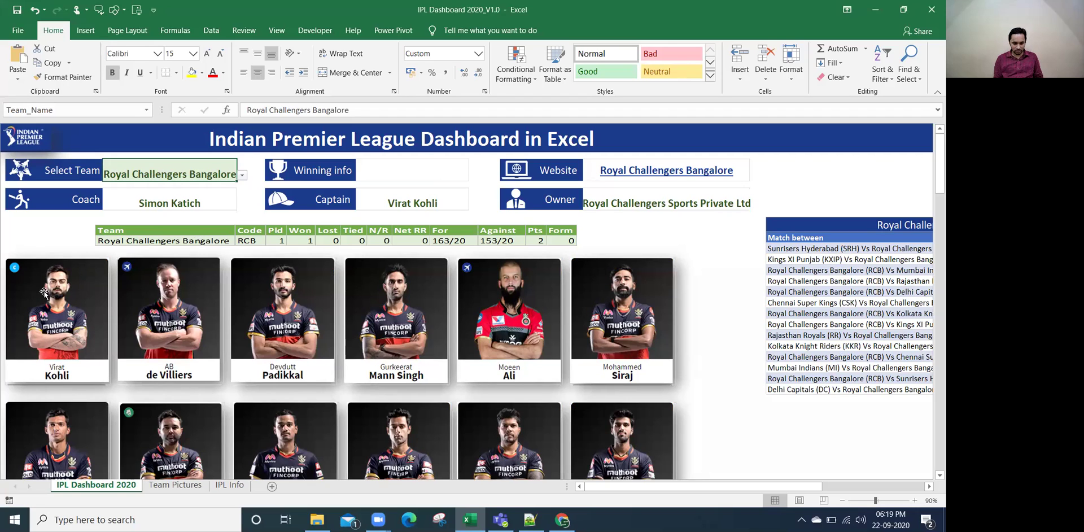
{"action": "left_click", "coordinate": [242, 176]}
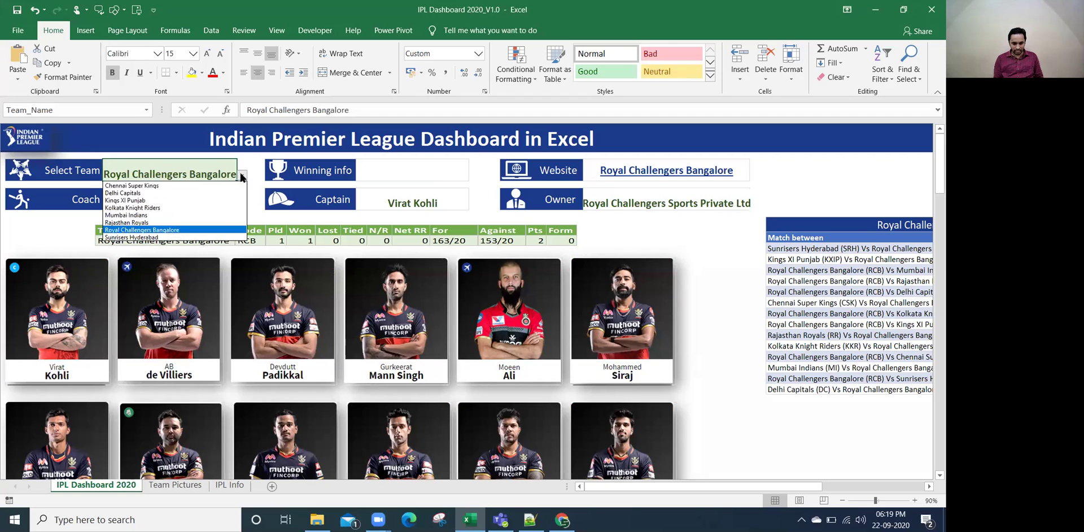
{"action": "left_click", "coordinate": [175, 184]}
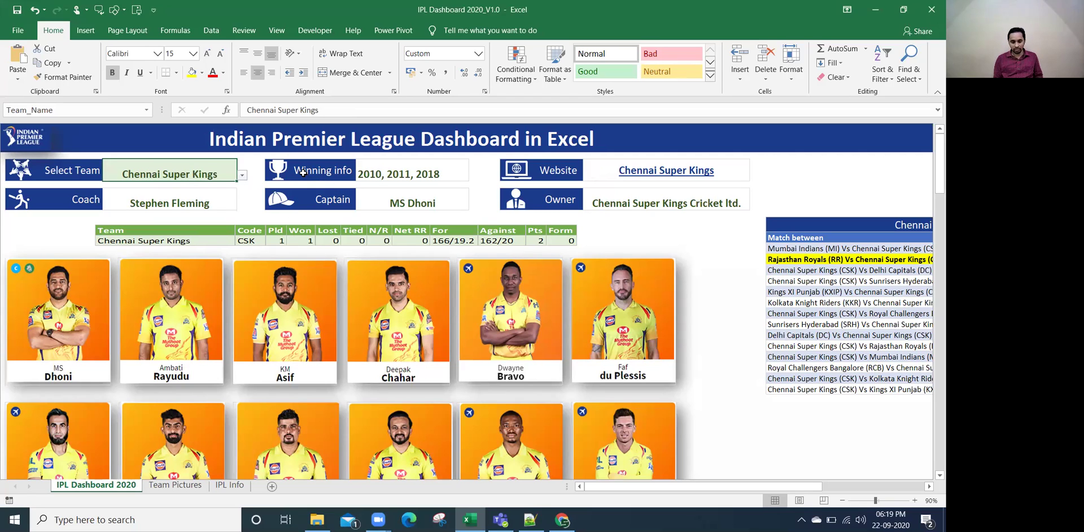
{"action": "left_click", "coordinate": [305, 172]}
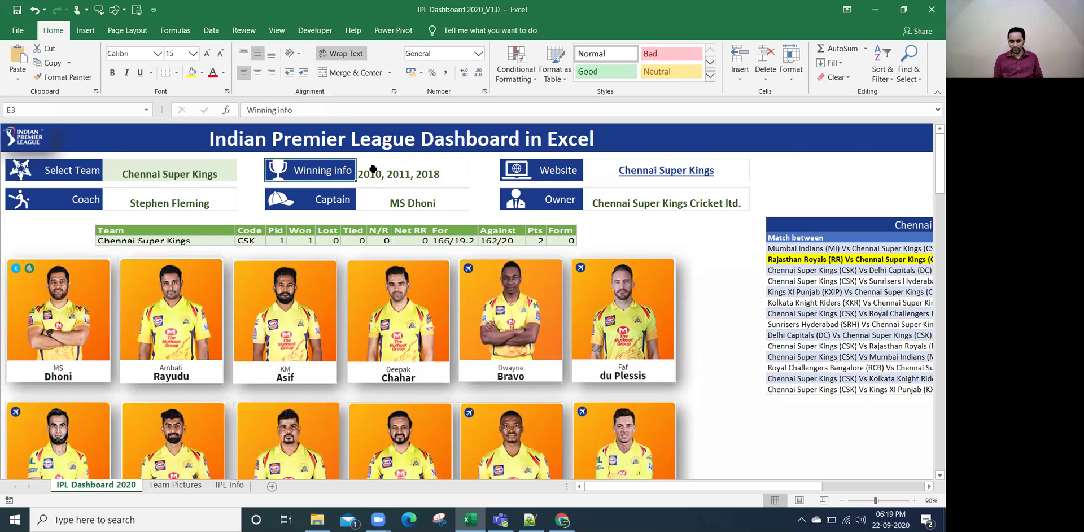
{"action": "left_click", "coordinate": [204, 170]}
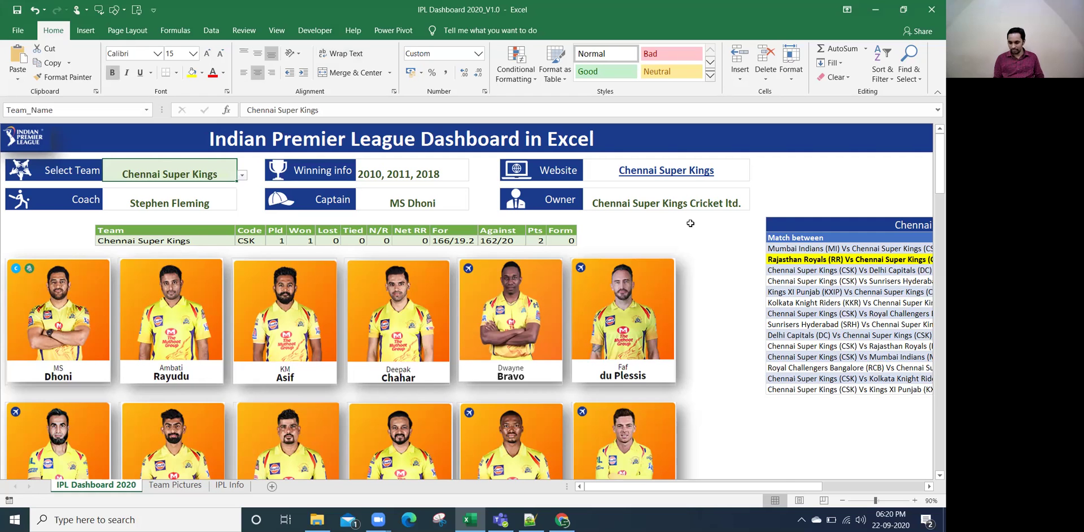
- Scroll right and inspect the thirteen Chennai Super Kings match entries' formulas, including Rajasthan Royals
{"action": "left_click_drag", "start_coordinate": [747, 487], "coordinate": [821, 491]}
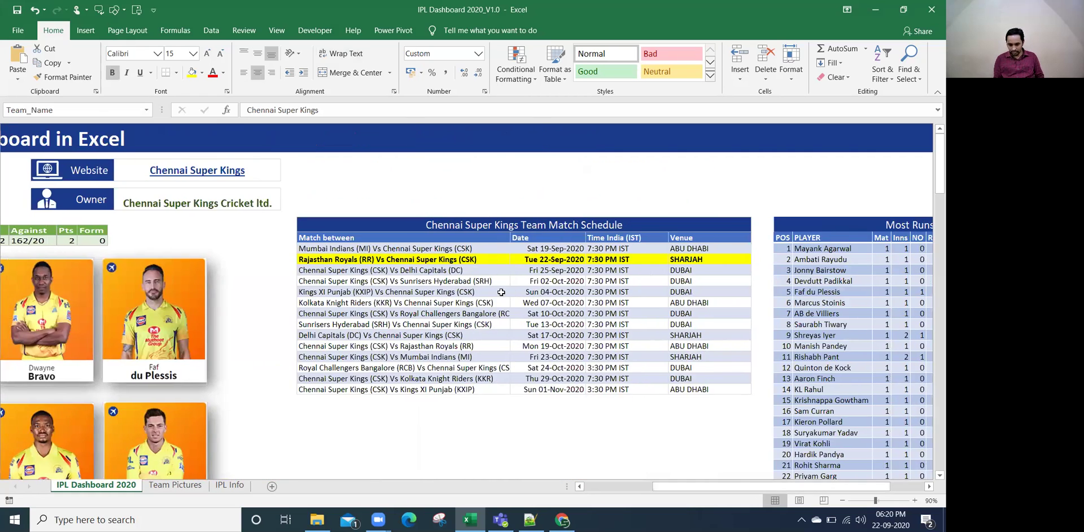
{"action": "left_click", "coordinate": [502, 292]}
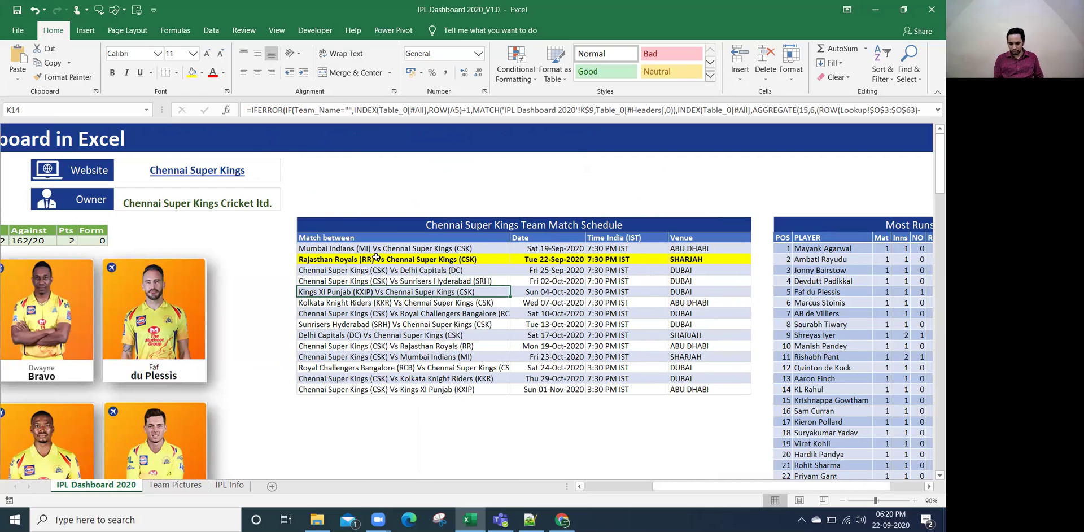
{"action": "left_click_drag", "start_coordinate": [391, 250], "coordinate": [393, 377]}
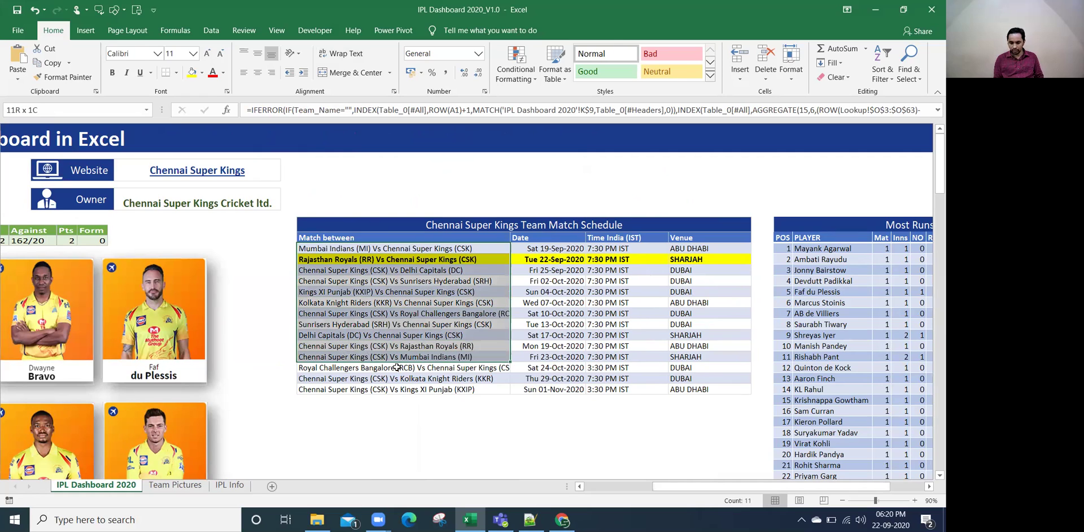
{"action": "left_click", "coordinate": [401, 258]}
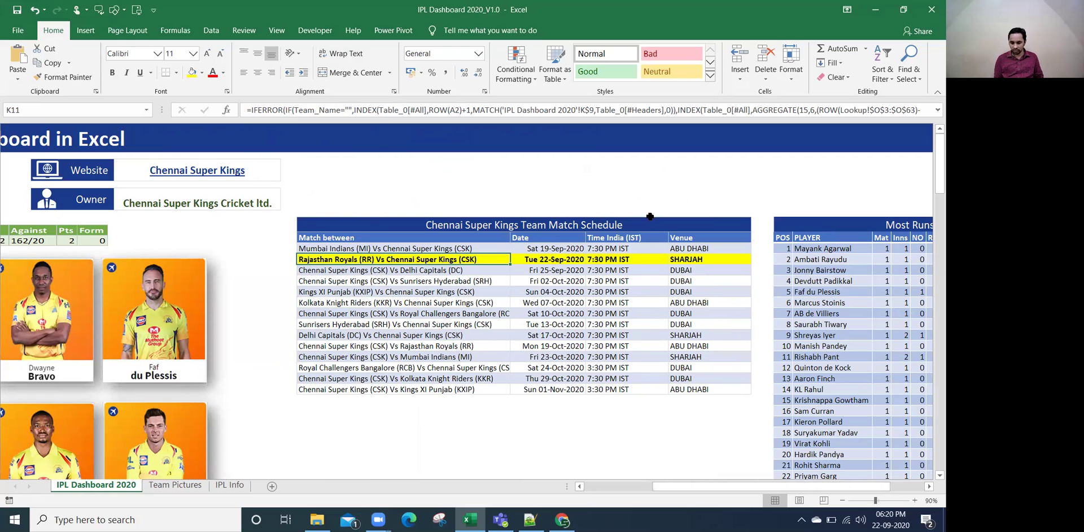
{"action": "left_click_drag", "start_coordinate": [734, 487], "coordinate": [767, 486]}
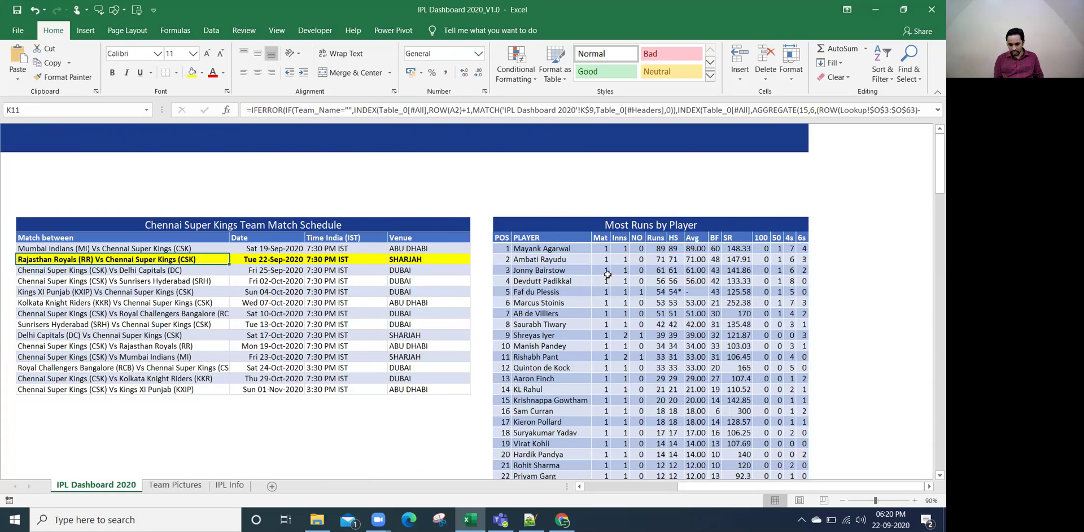
- Check Mayank Agarwal's and Jonny Bairstow's Most Runs figures, then bring up the iplt20.com page
{"action": "left_click", "coordinate": [608, 273]}
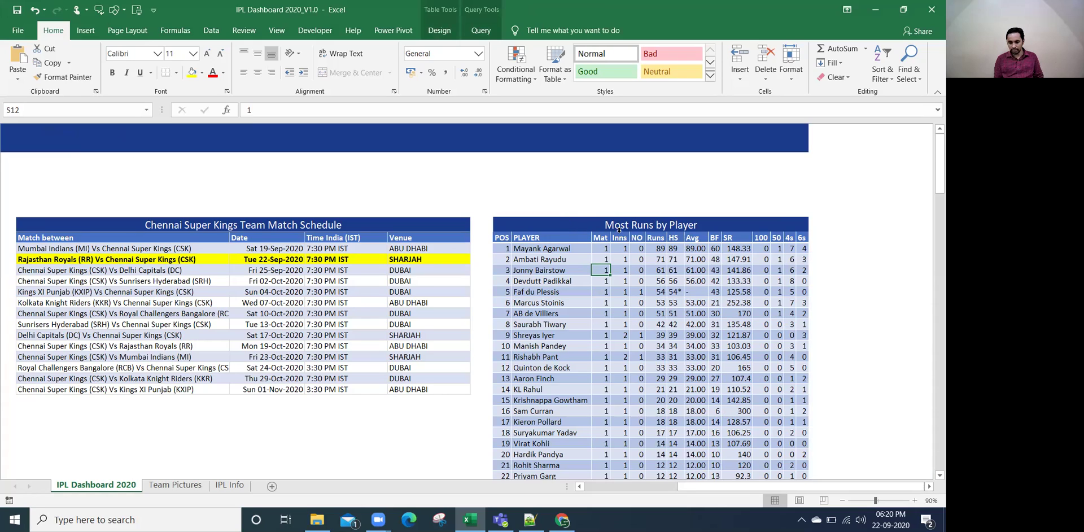
{"action": "left_click", "coordinate": [539, 250]}
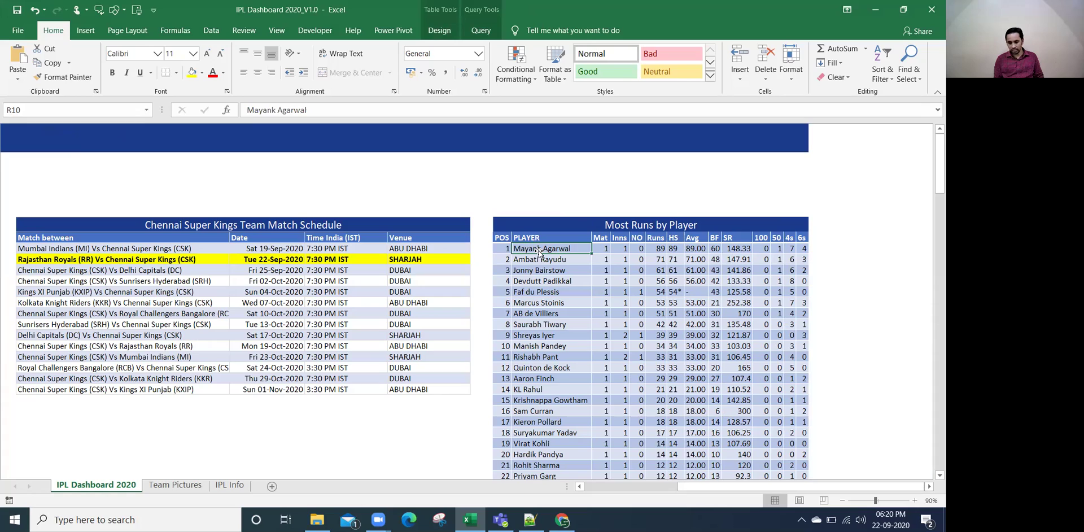
{"action": "left_click", "coordinate": [650, 250]}
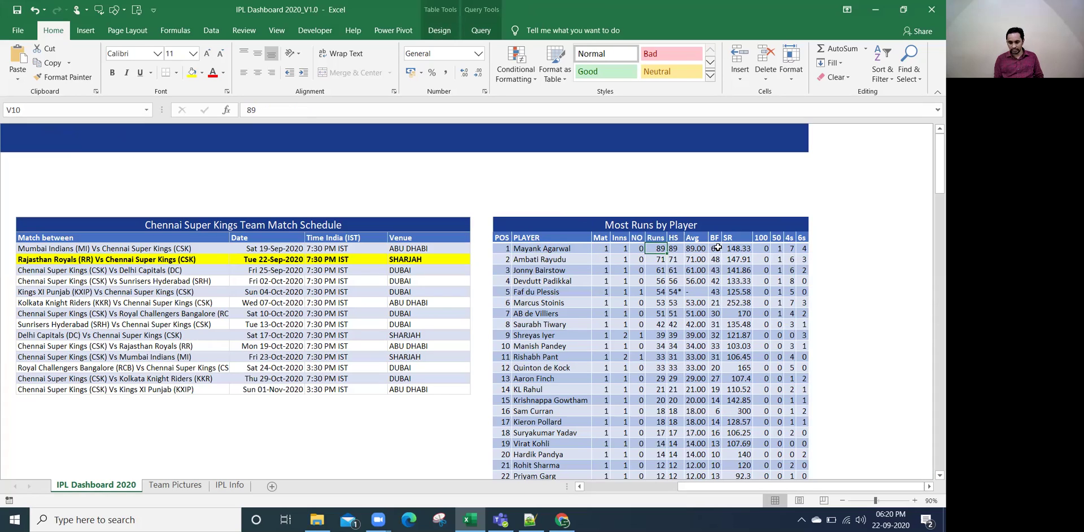
{"action": "left_click", "coordinate": [638, 272]}
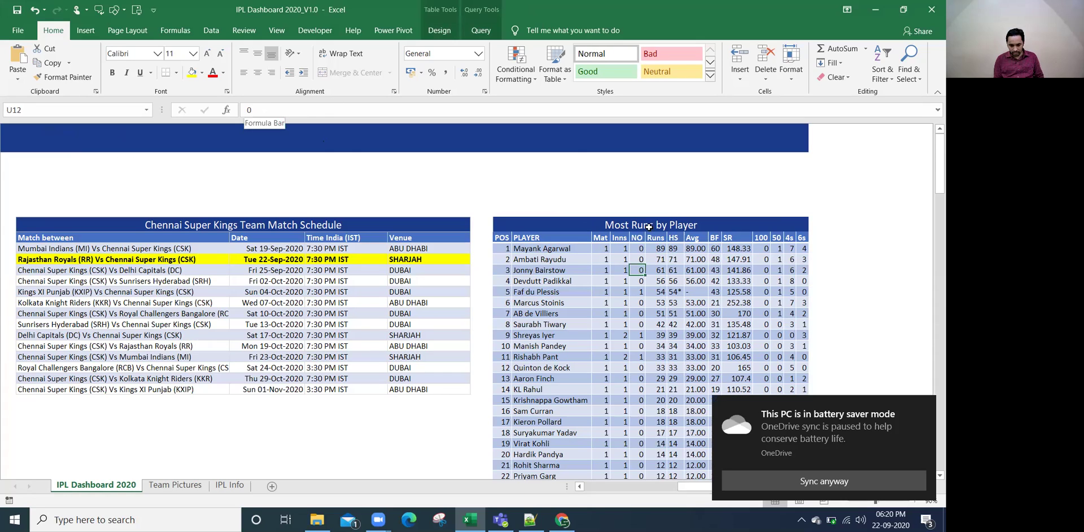
{"action": "left_click", "coordinate": [652, 248]}
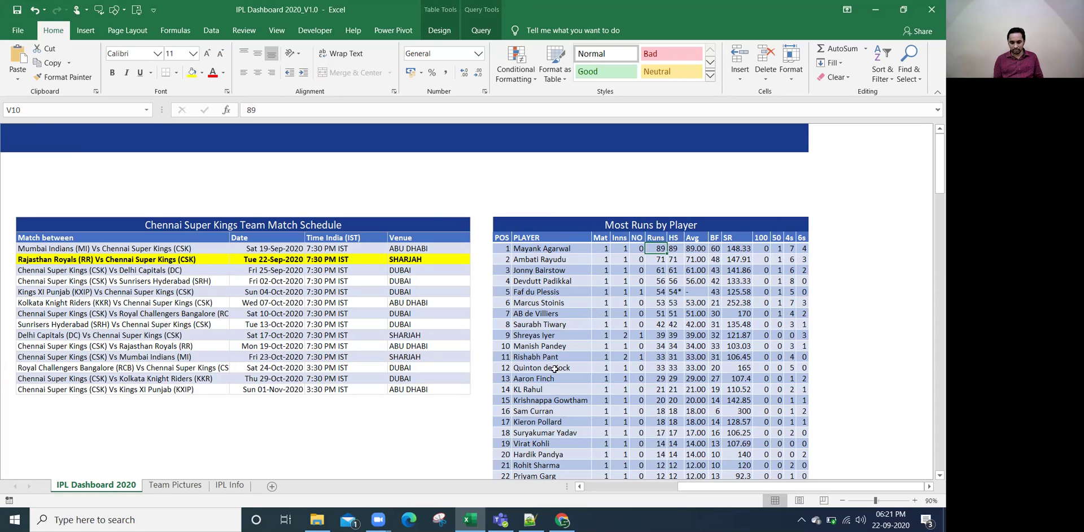
{"action": "left_click", "coordinate": [561, 519]}
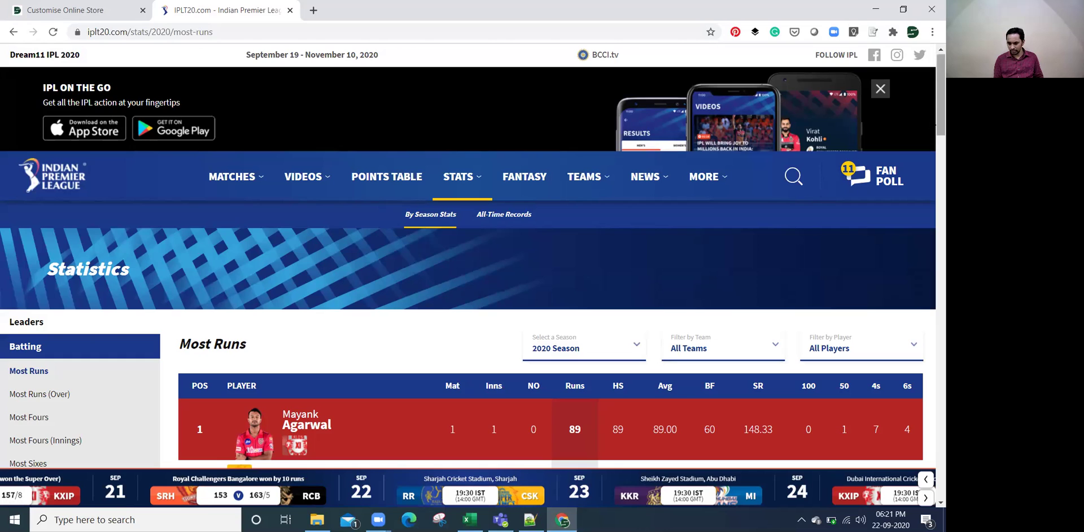
- Review the iplt20.com Most Runs table and its web address, then return to Excel
{"action": "scroll", "coordinate": [931, 156], "scroll_direction": "down", "scroll_amount": 5}
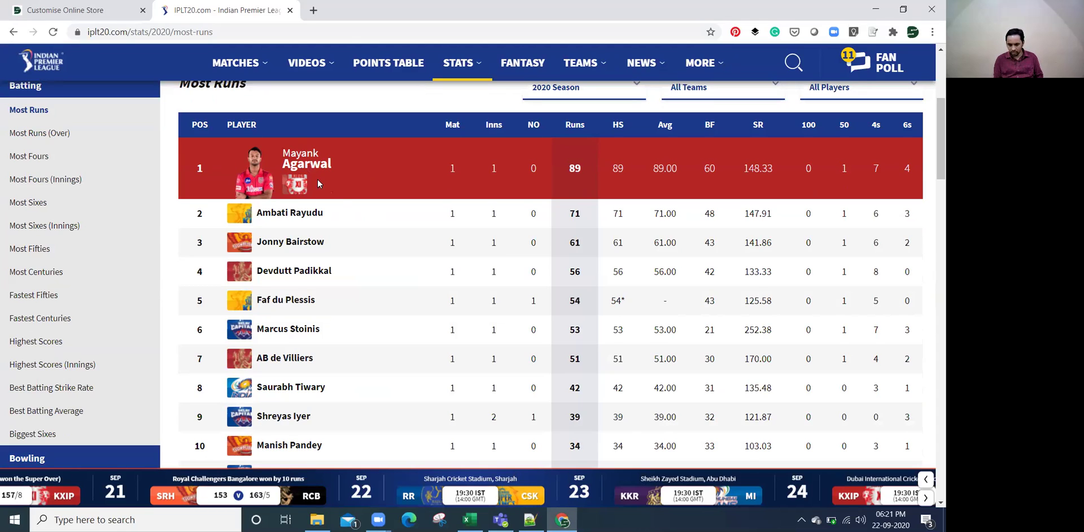
{"action": "left_click", "coordinate": [222, 32]}
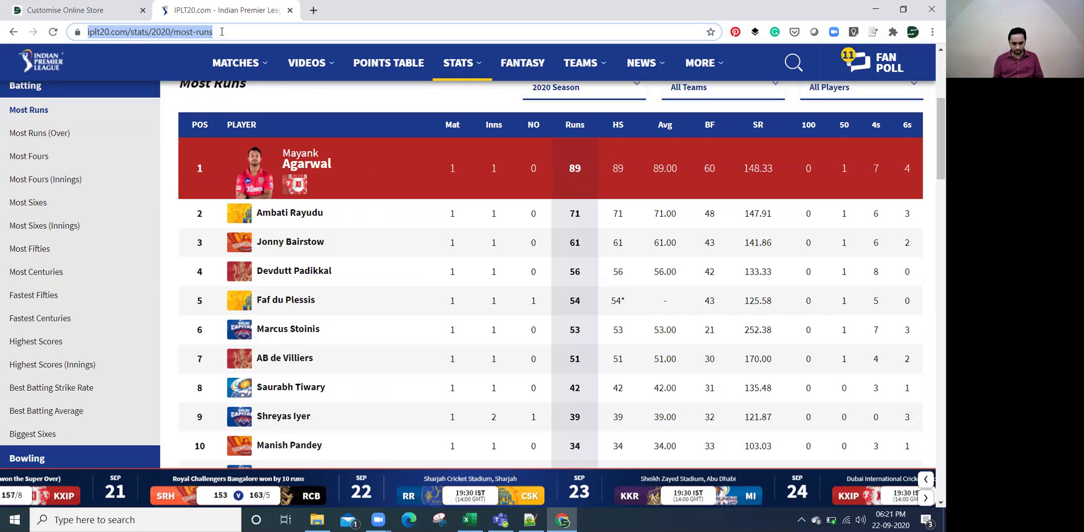
{"action": "key", "text": "alt+Tab"}
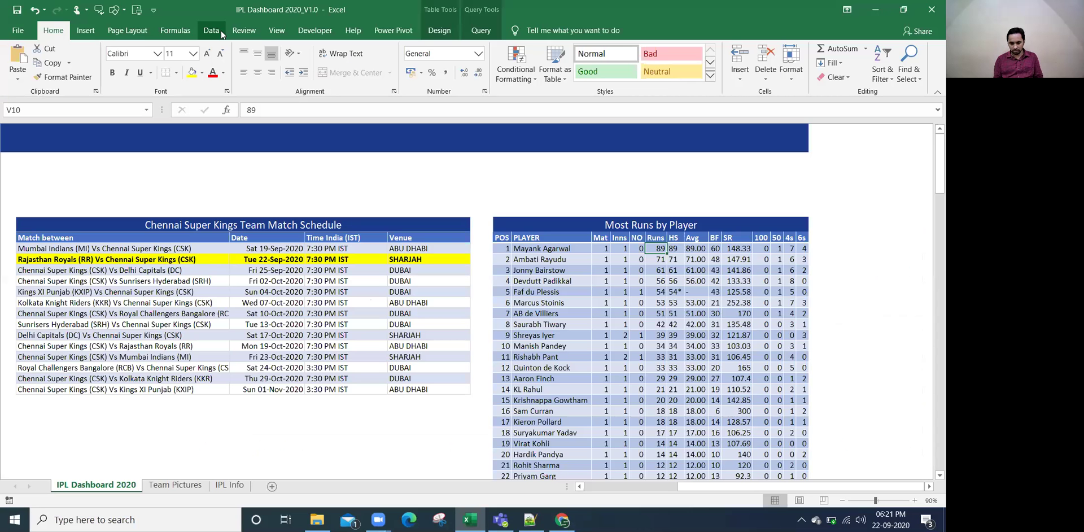
- Refresh the Most Runs by Player table from the website and return to cell A1
{"action": "left_click", "coordinate": [633, 269]}
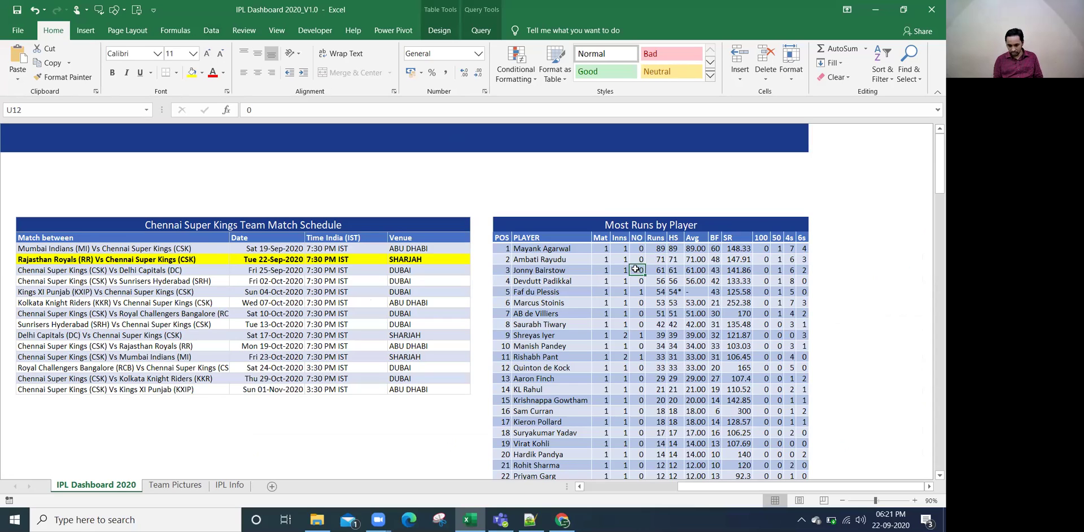
{"action": "right_click", "coordinate": [636, 269]}
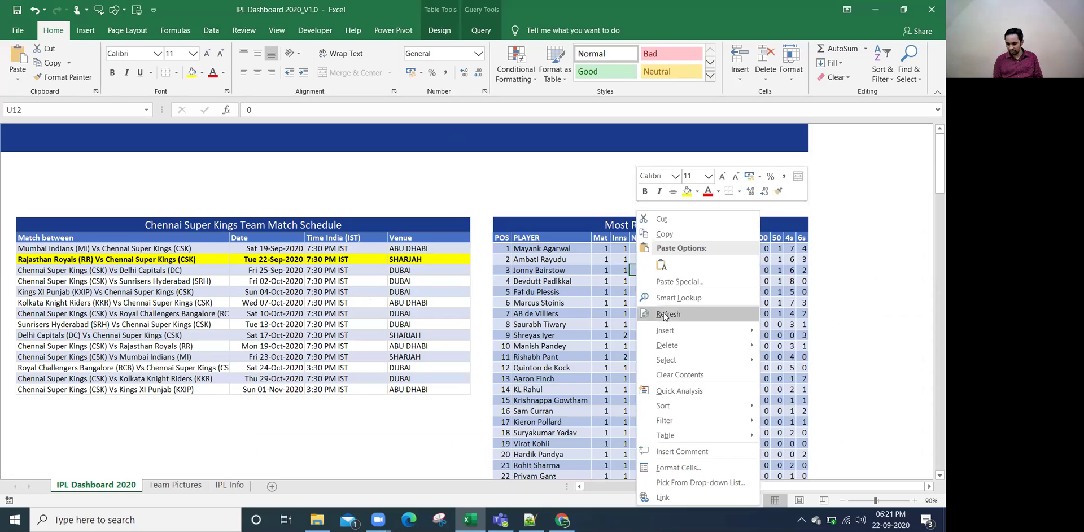
{"action": "left_click", "coordinate": [597, 290]}
{"action": "key", "text": "ctrl+Home"}
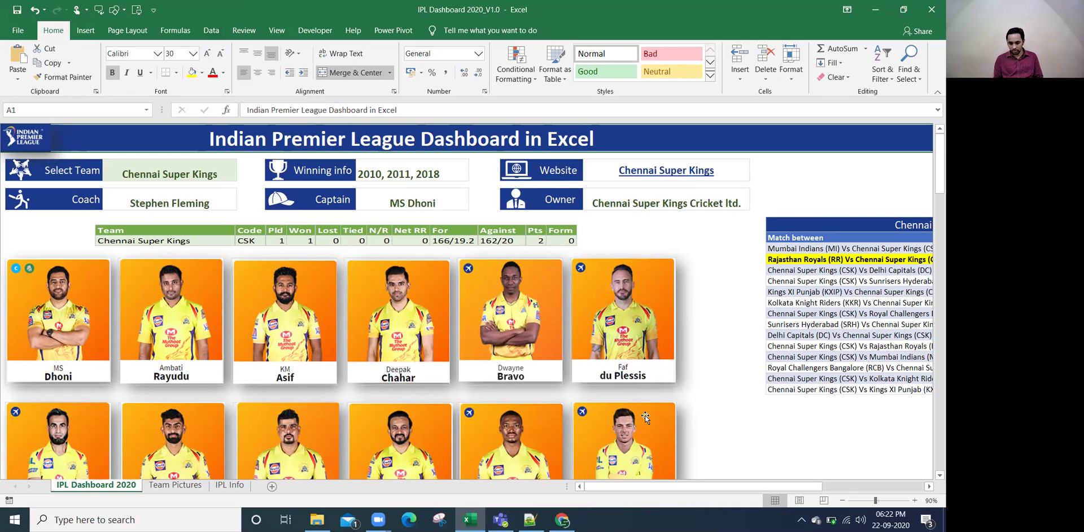
- In Chrome, go to the DataSkills site and choose Excel Downloads from the MORE menu
{"action": "left_click", "coordinate": [562, 519]}
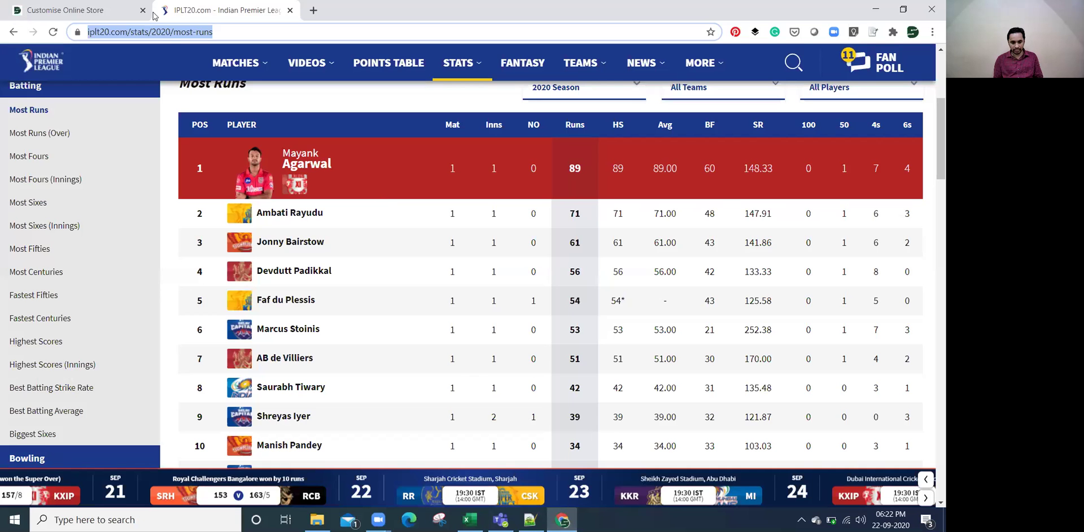
{"action": "left_click", "coordinate": [78, 8]}
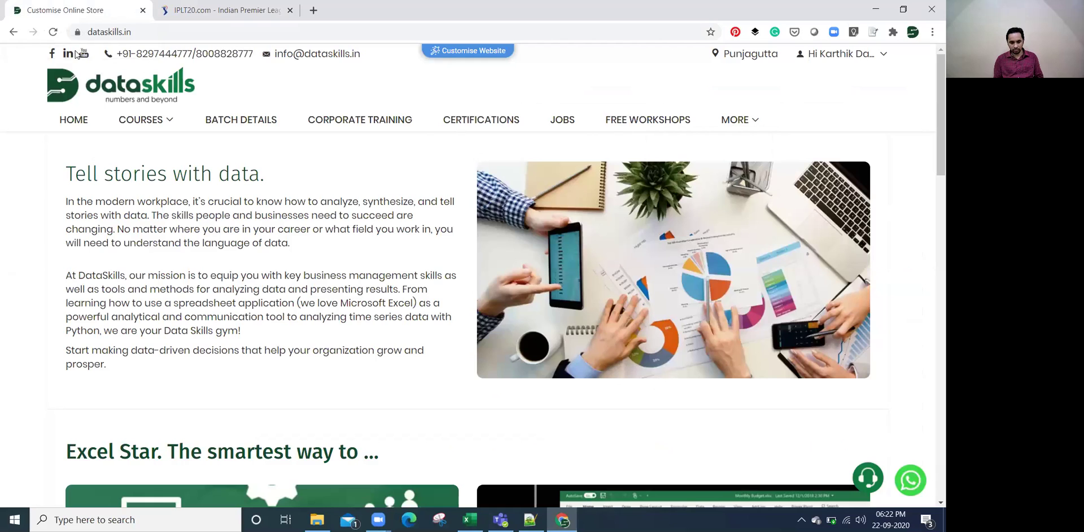
{"action": "mouse_move", "coordinate": [744, 119]}
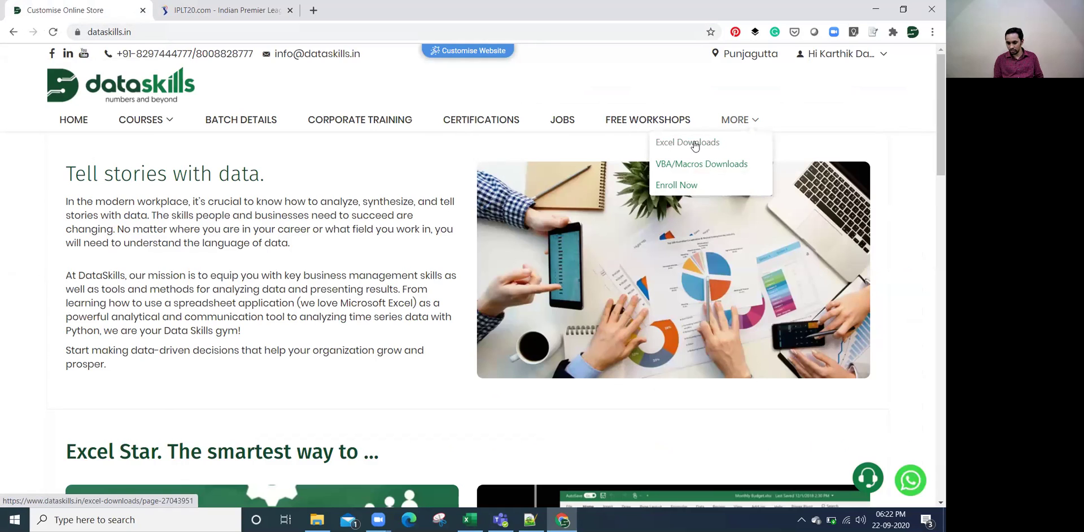
{"action": "left_click", "coordinate": [694, 145]}
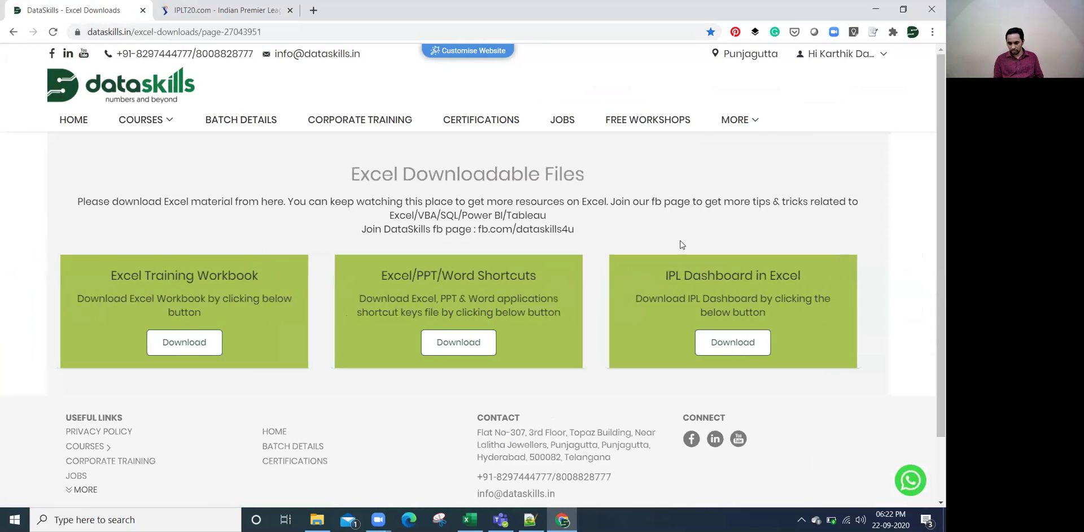